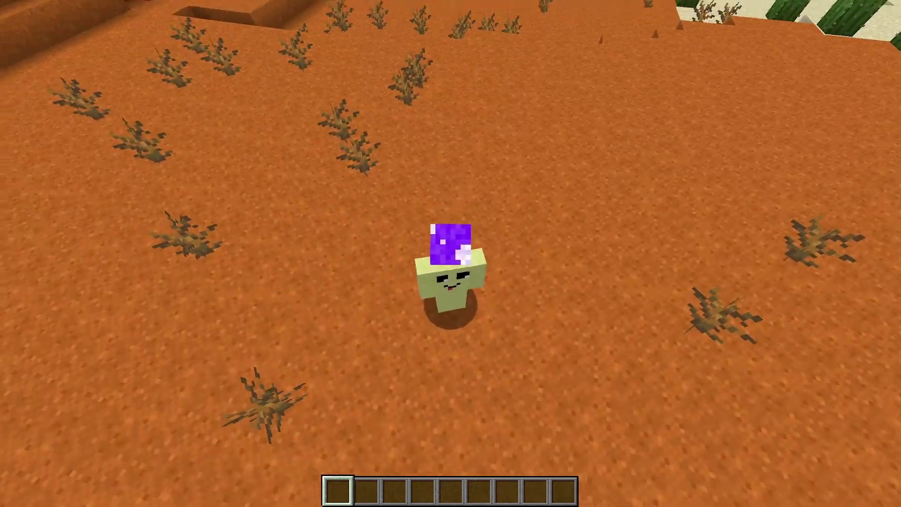
Step: Cycle between first-person and front-facing third-person views, then bring up the game menu
key(F5)
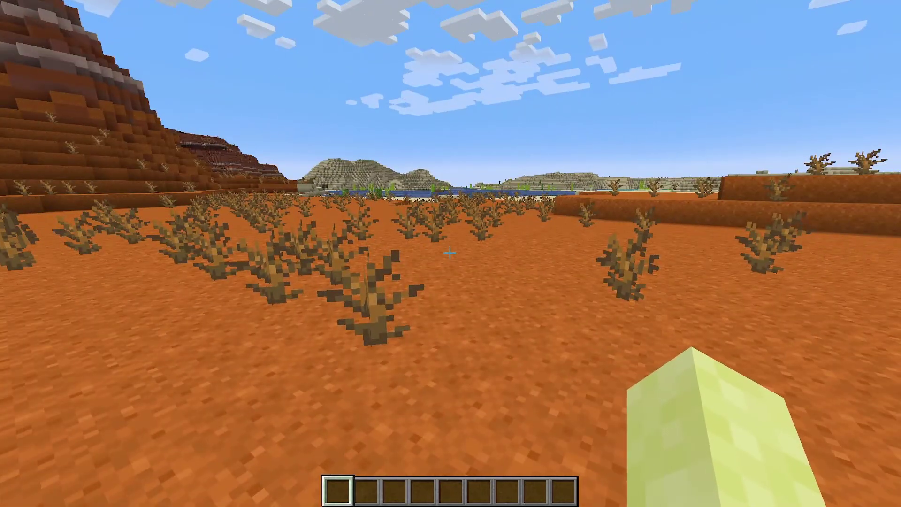
key(Escape)
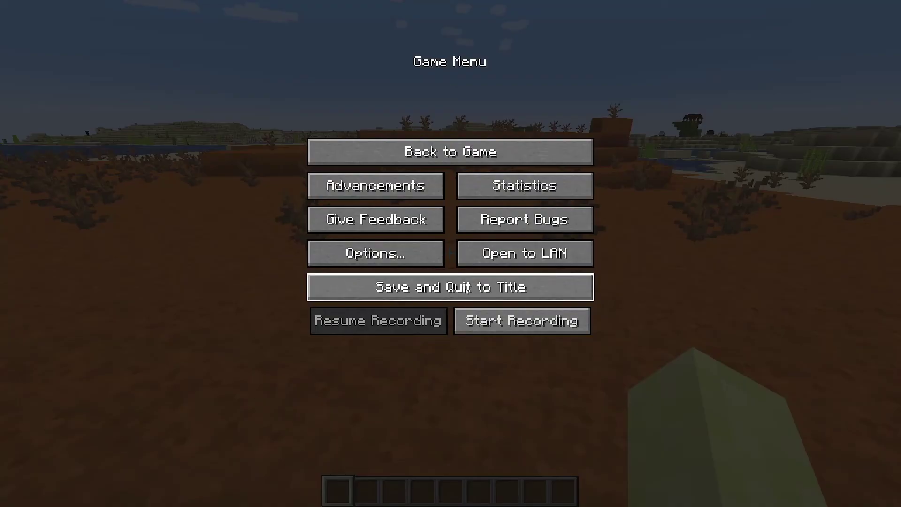
click(553, 332)
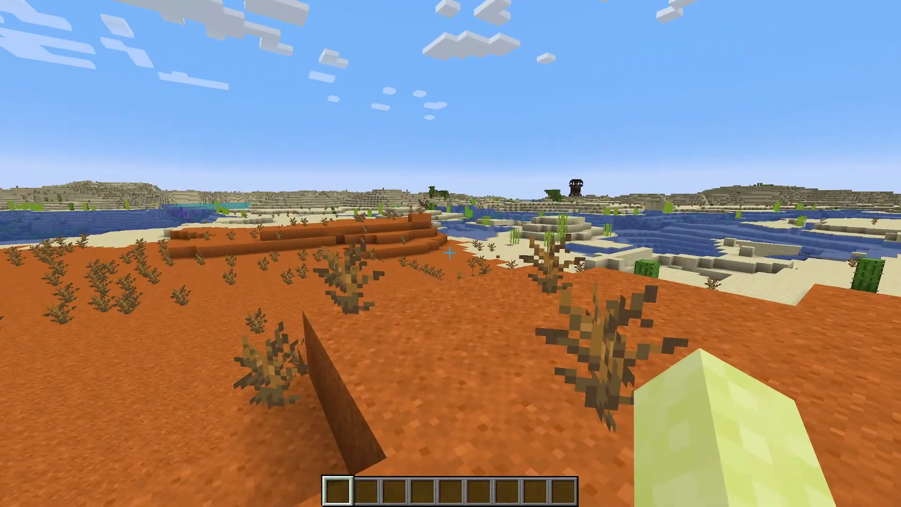
key(F5)
key(F5)
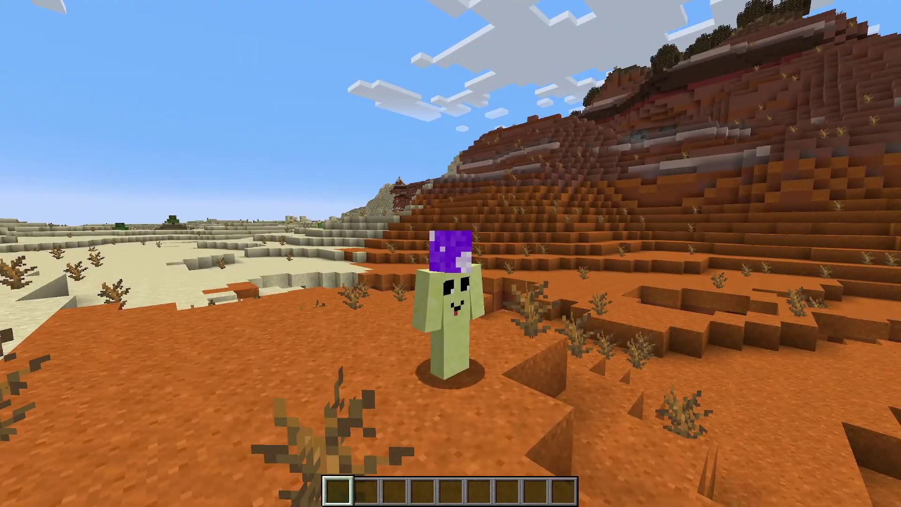
key(Escape)
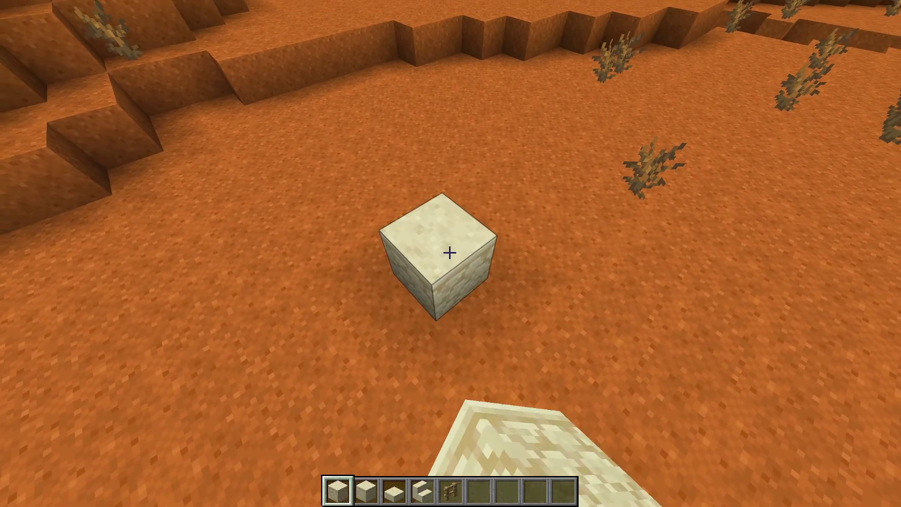
Step: Lay a U-shaped sandstone outline, add oak fences and sandstone stairs, and remove a misplaced block
right_click(450, 254)
right_click(450, 254)
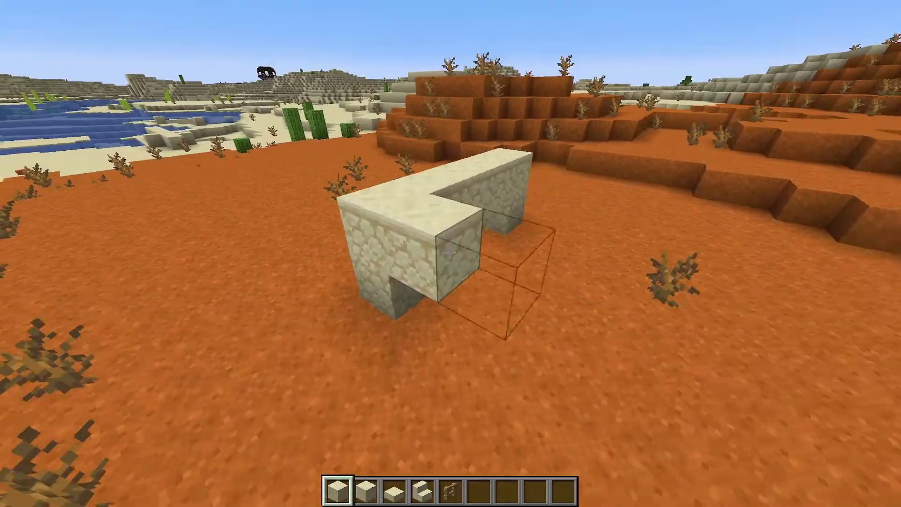
right_click(451, 253)
key(5)
key(4)
click(450, 253)
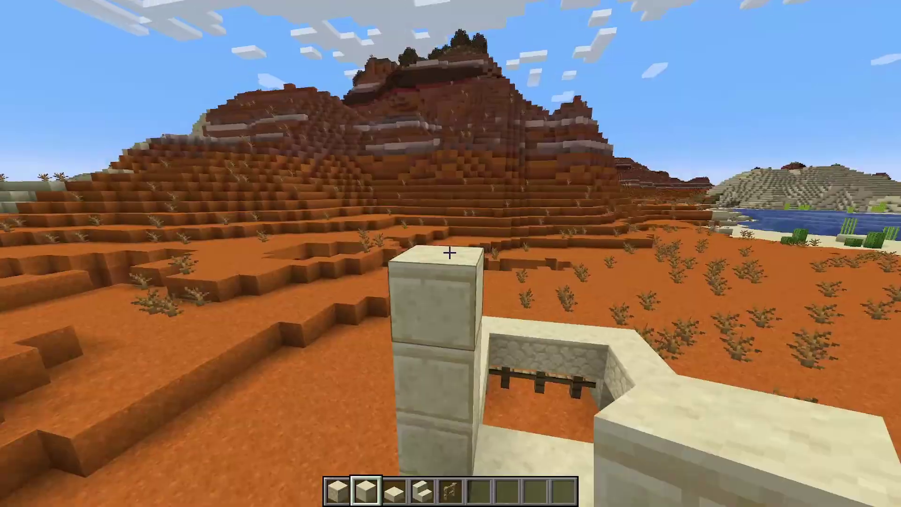
Step: Add cut sandstone pillars, plain sandstone walls and a sandstone slab roof, then view the finished house
key(2)
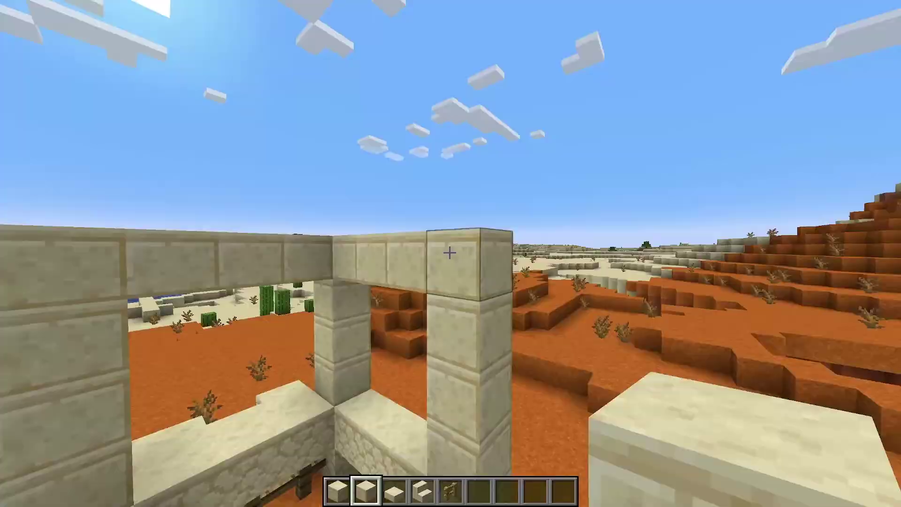
key(1)
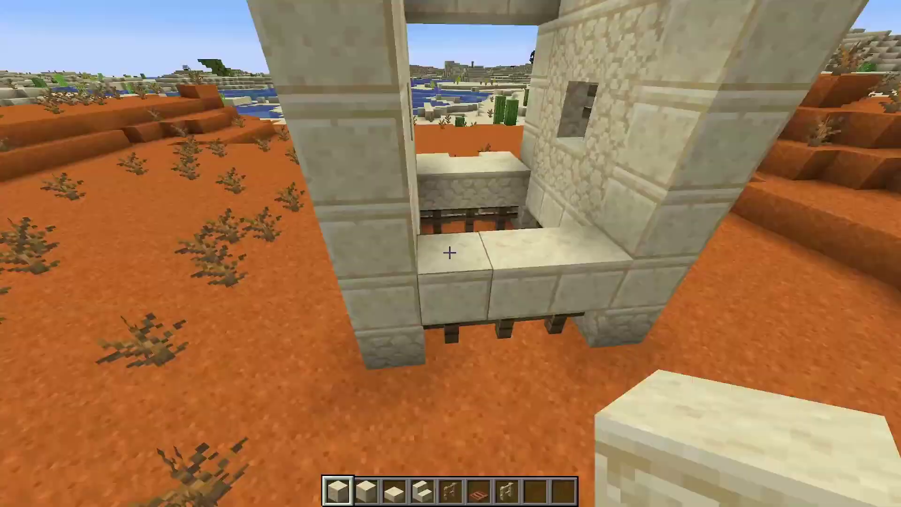
key(2)
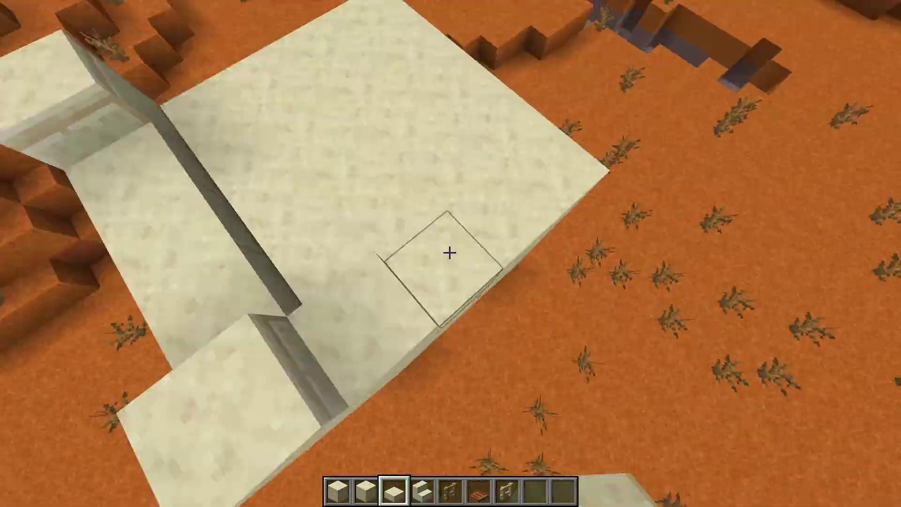
key(3)
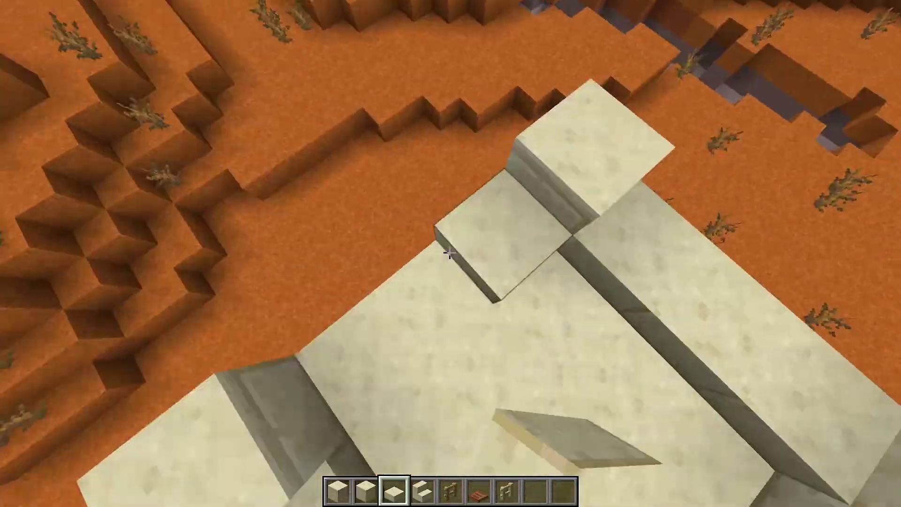
key(1)
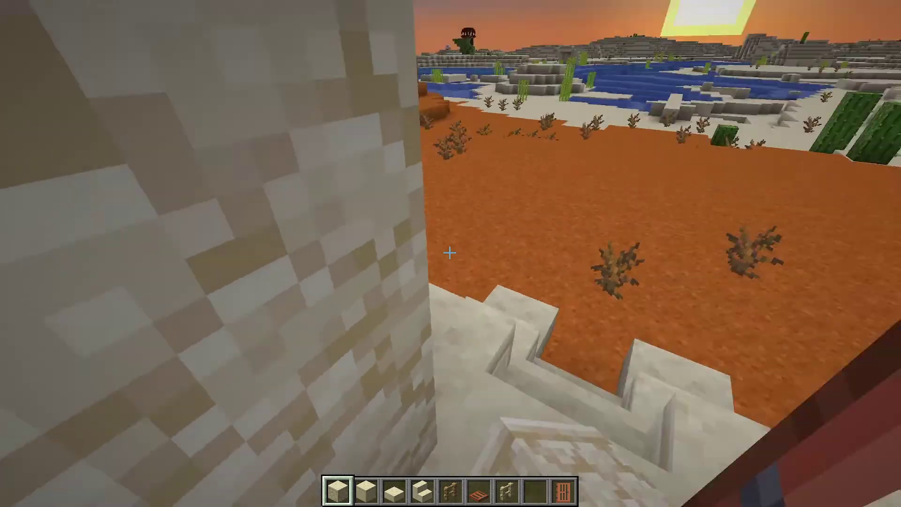
key(8)
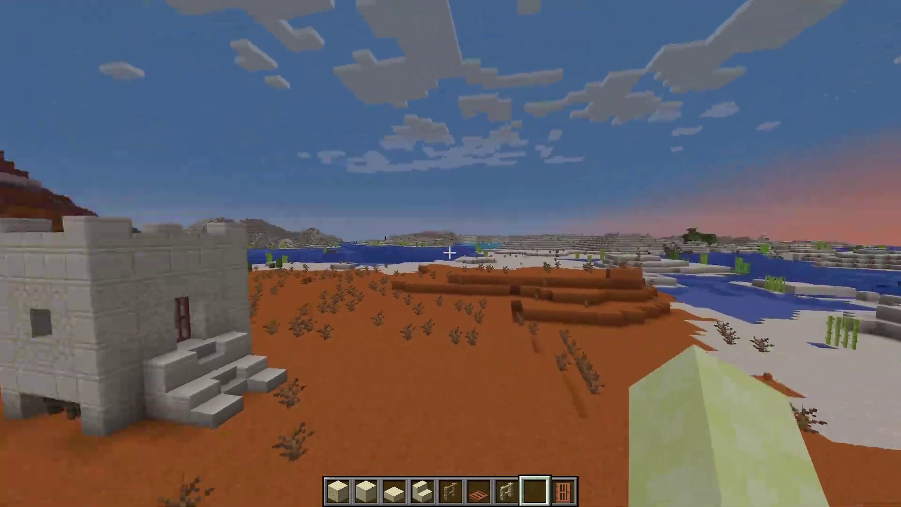
key(Escape)
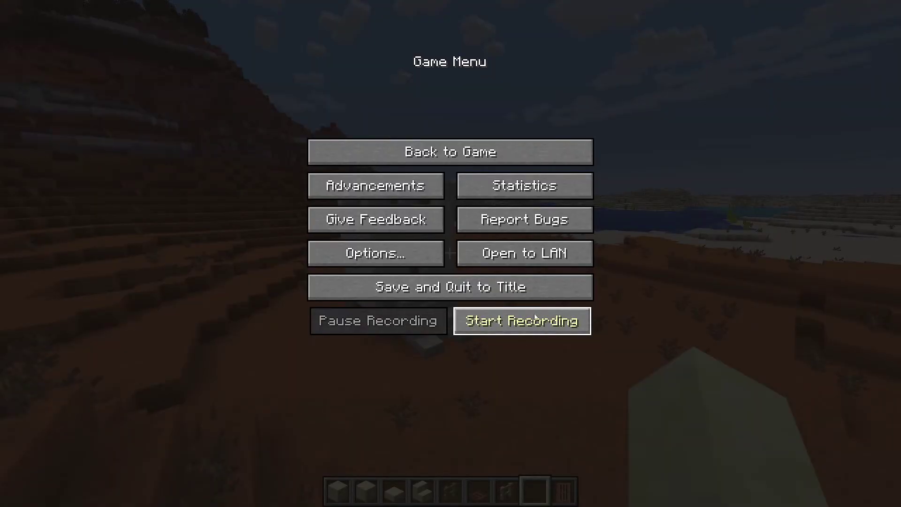
Step: Save the world and quit to the title screen to finish the replay recording
click(448, 290)
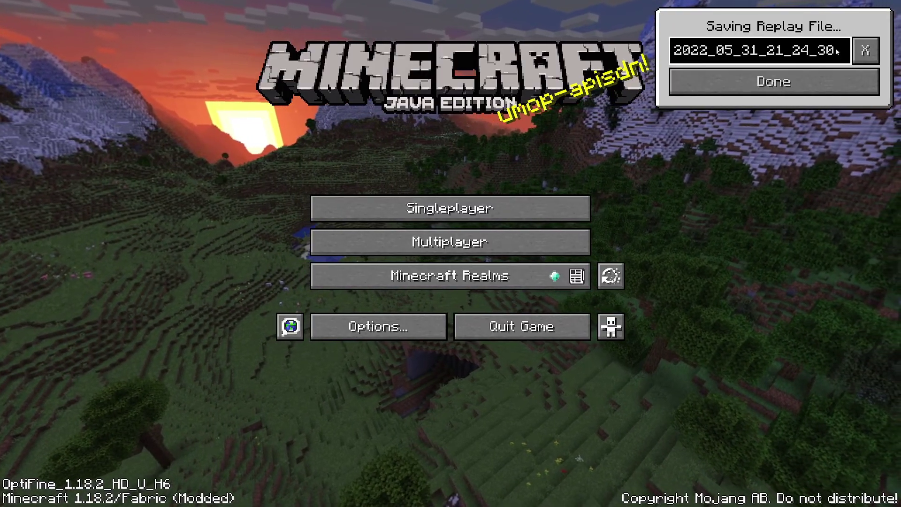
Step: Confirm saving replay 2022_05_31_21_24_30 and select it in the Replay Viewer list
click(793, 80)
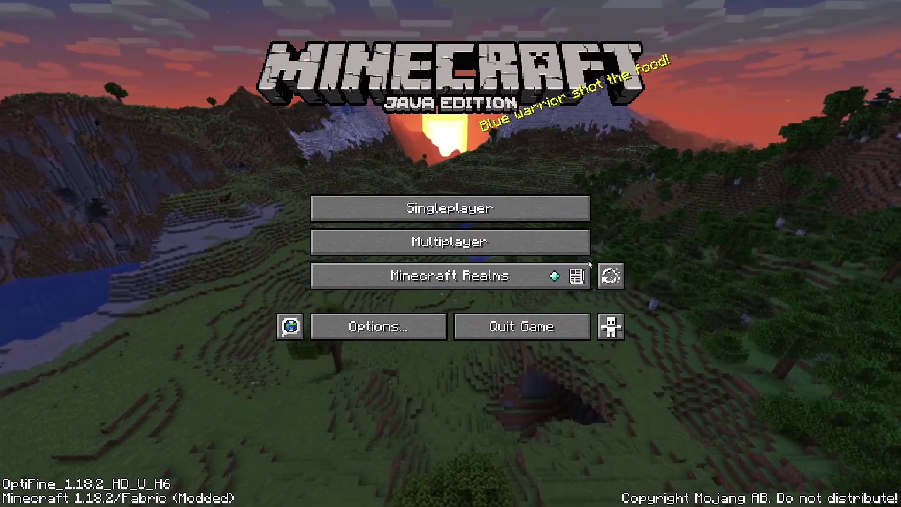
click(609, 276)
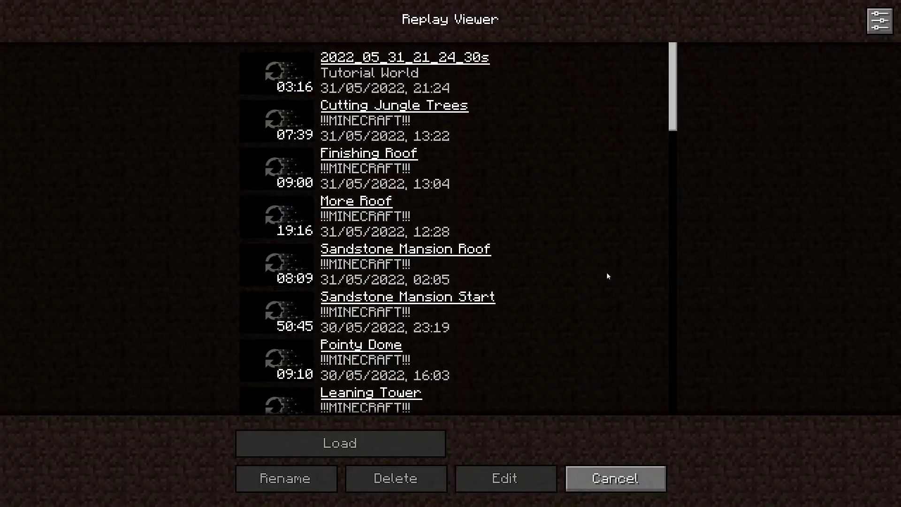
click(394, 79)
Step: Rename the replay to 'Sandstone Tutorial House' and load it
click(309, 477)
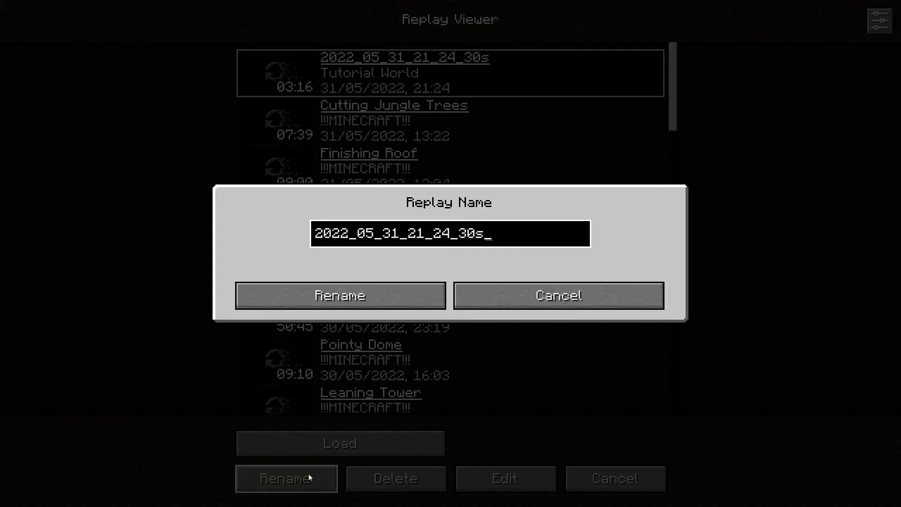
text(Sandstone Tut)
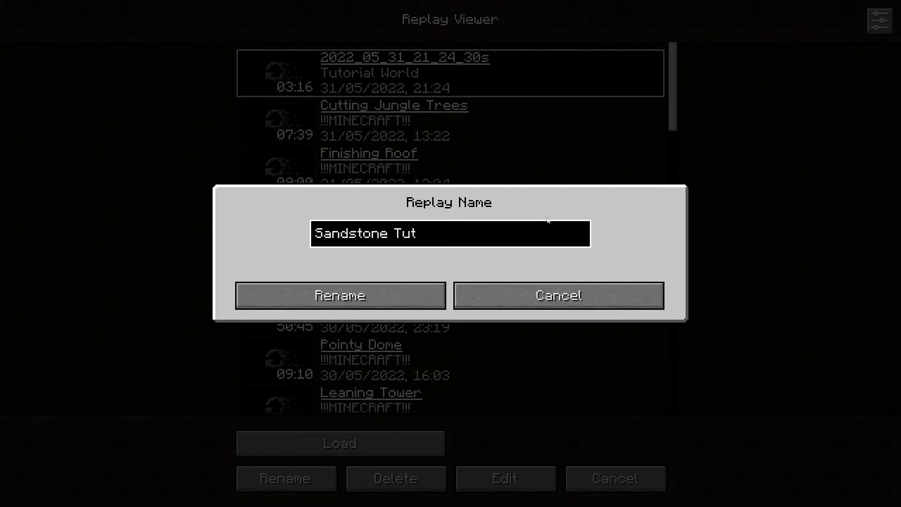
text(orial House)
key(Return)
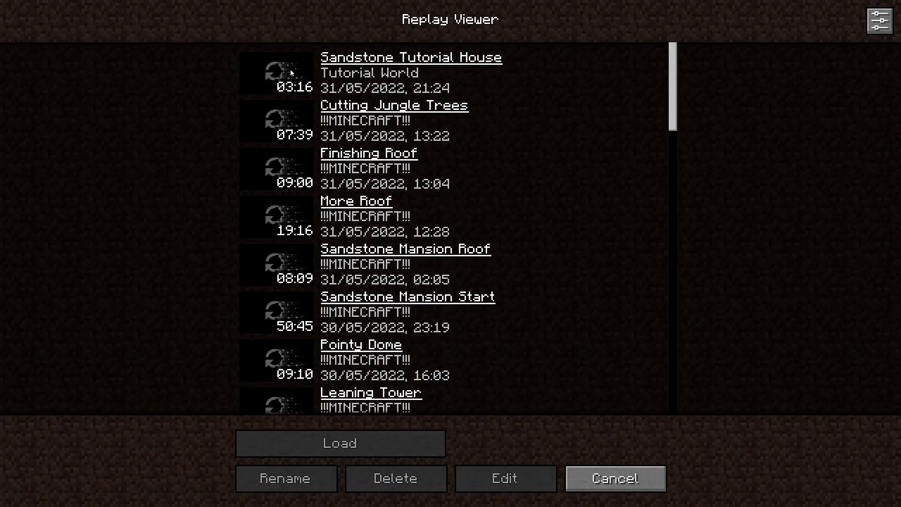
click(406, 84)
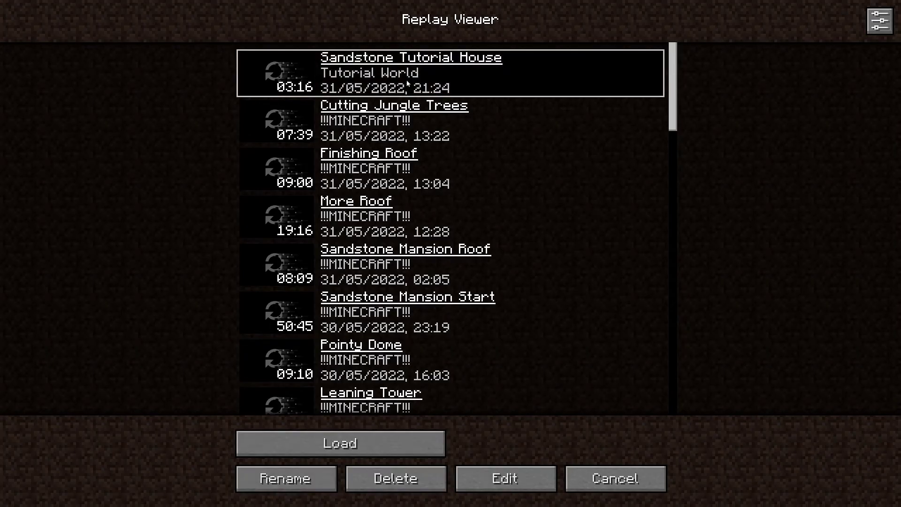
click(340, 445)
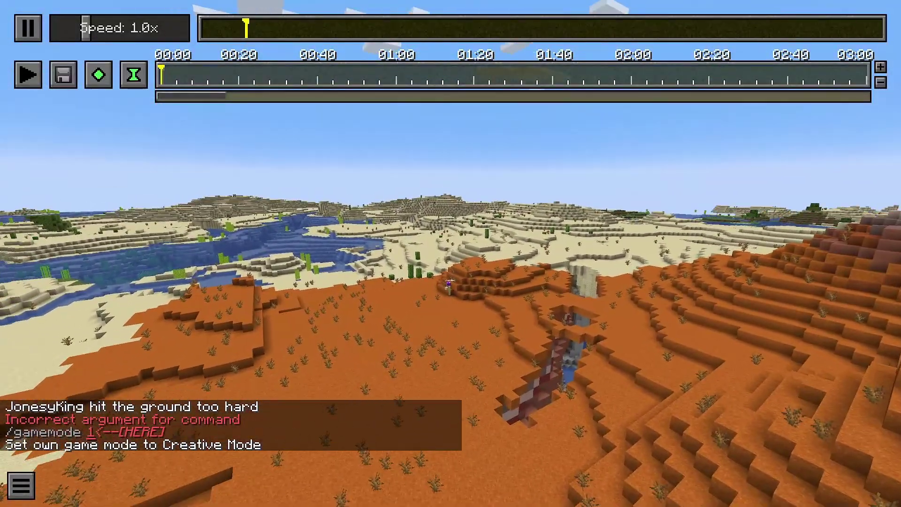
Step: Spectate the recorded player from the Player Overview, then free the camera behind them
key(b)
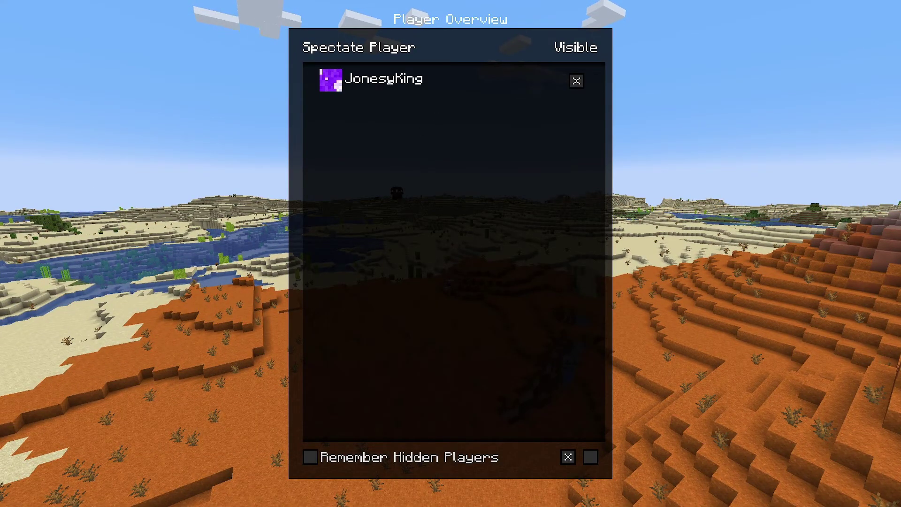
key(Escape)
key(b)
click(378, 82)
key(Escape)
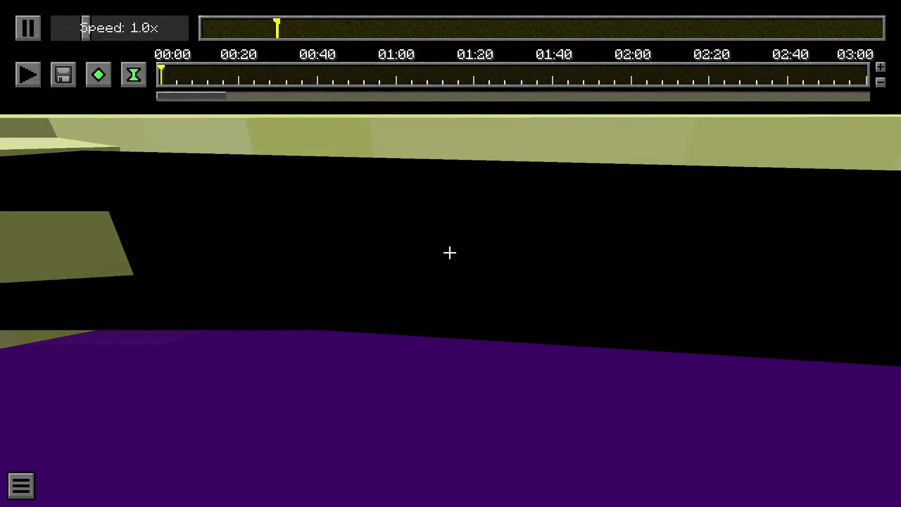
key(shift)
key(s)
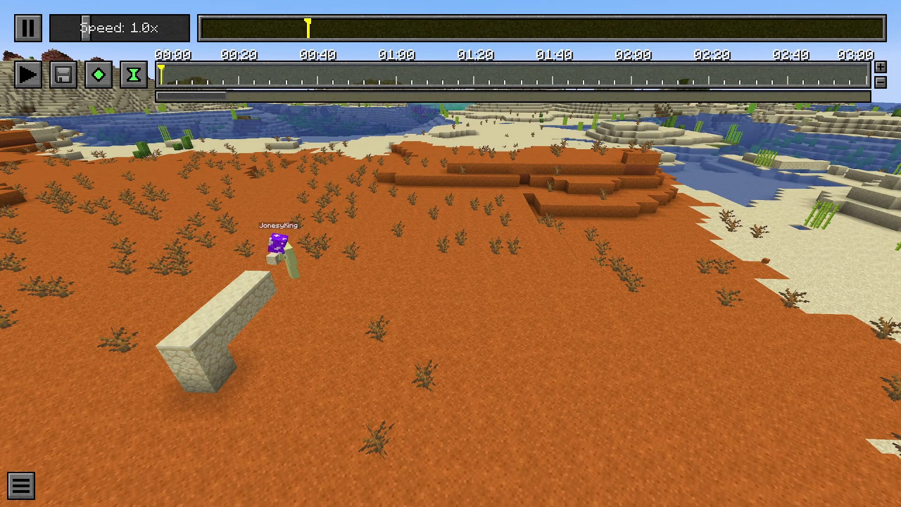
Step: Pause, resume and pause the replay again, then jump back to an earlier moment
click(28, 28)
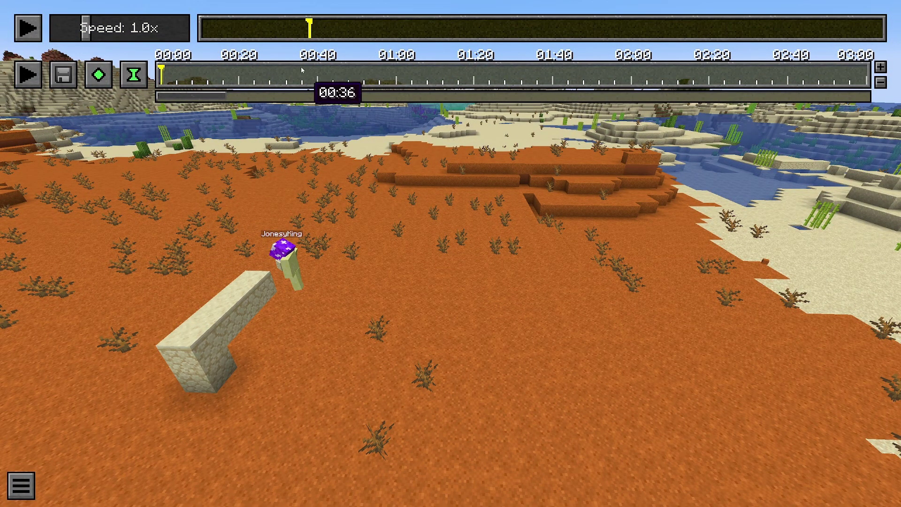
click(28, 28)
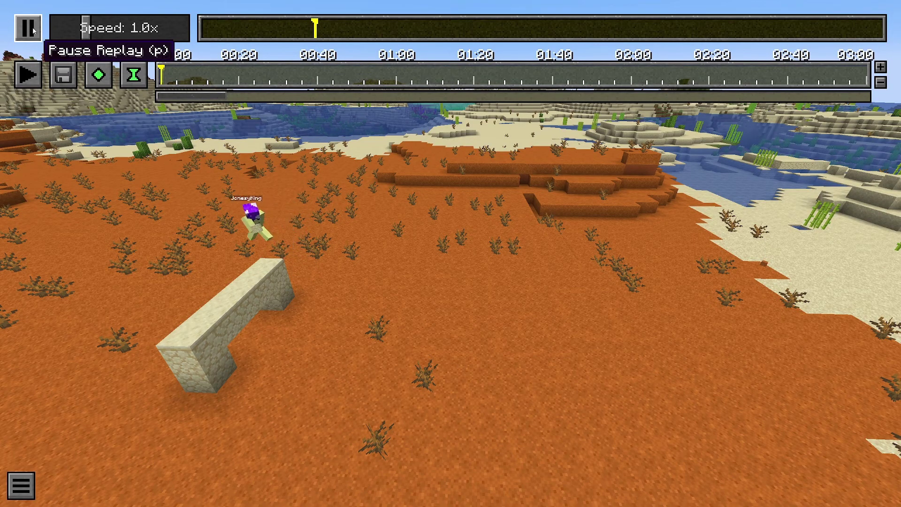
click(29, 28)
click(263, 31)
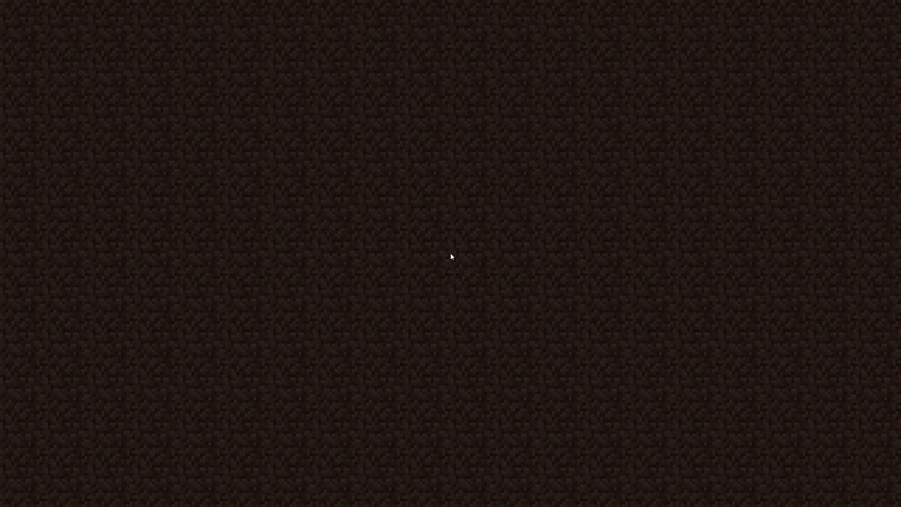
Step: Pull the camera back above the player and add time and position keyframes at 00:00
key(s)
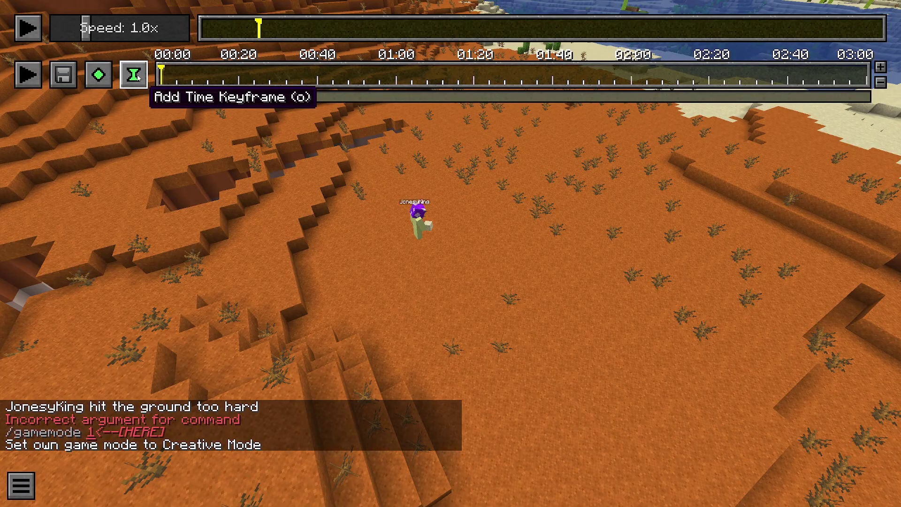
click(135, 76)
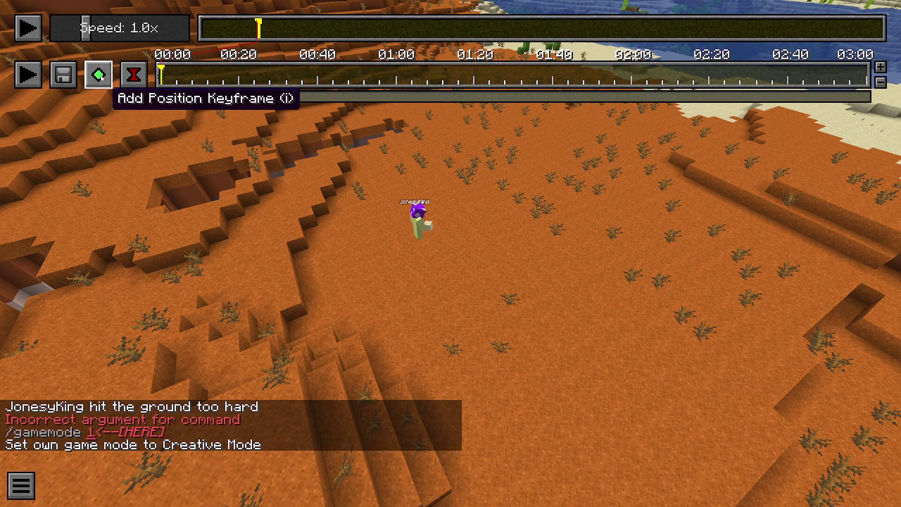
click(100, 75)
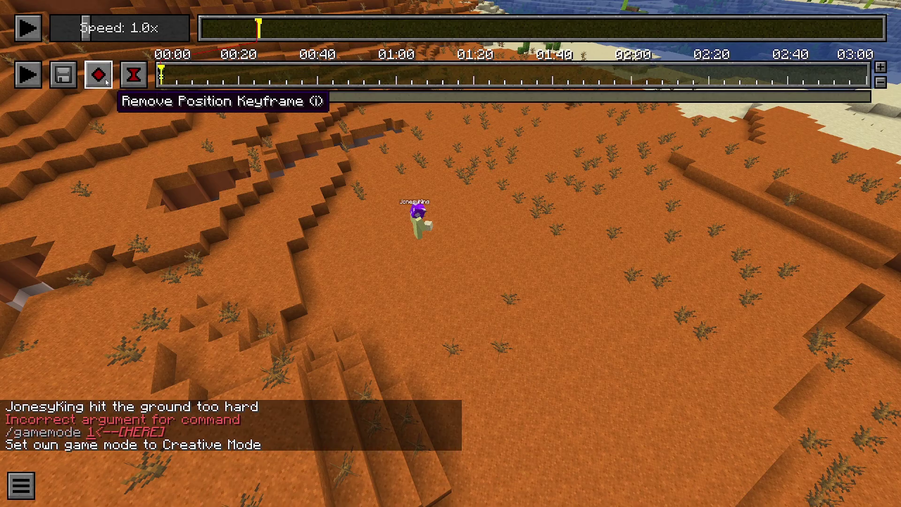
Step: Jump ahead on the replay timeline to near the end, where the tower is finished
click(866, 29)
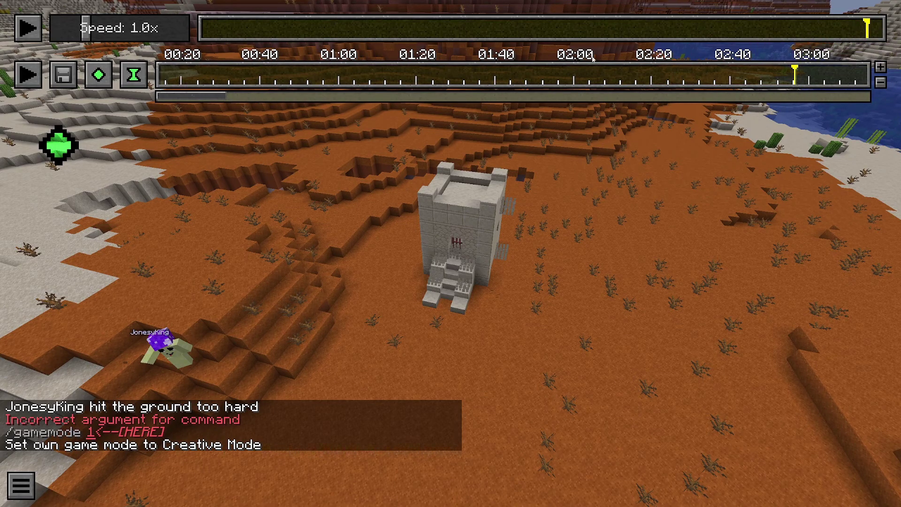
Step: Scroll the keyframe timeline, set the marker near 00:11, and preview the camera path
drag(212, 96, 184, 97)
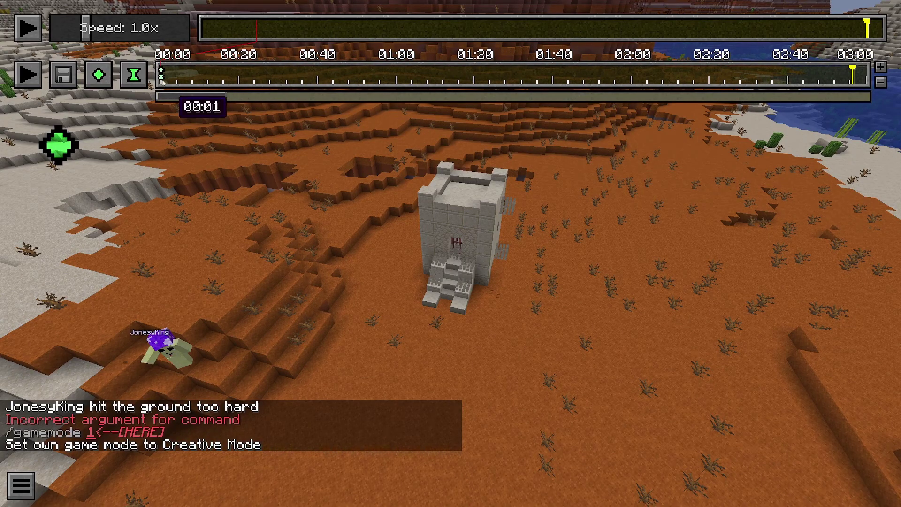
click(207, 72)
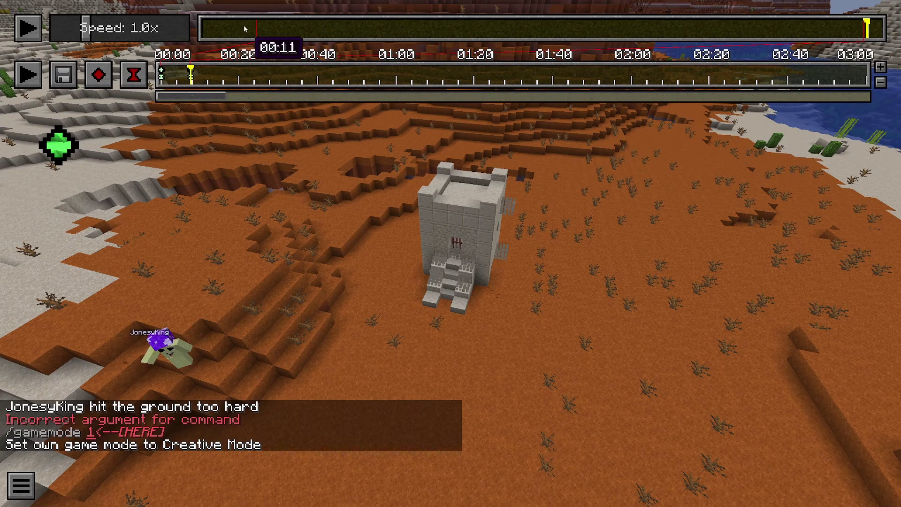
click(181, 75)
click(27, 74)
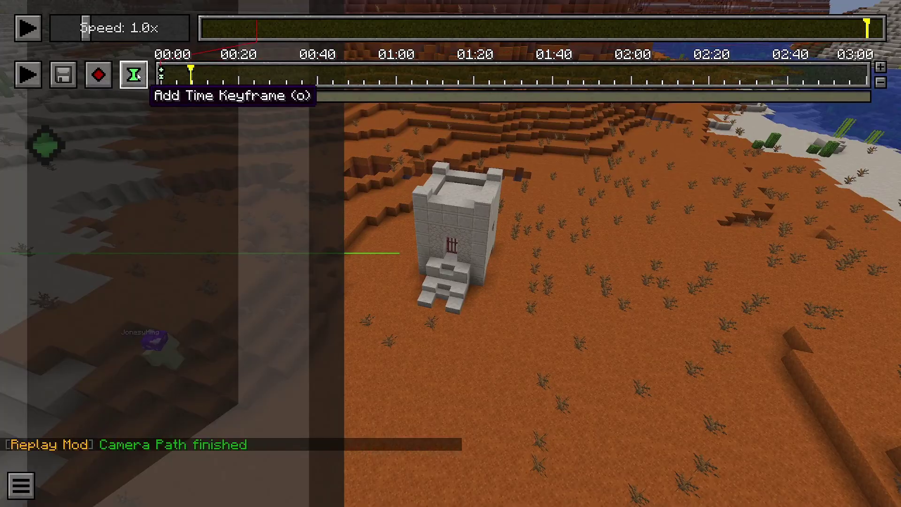
Step: Fly low near the tower, add time and position keyframes, then scrub between 00:02 and 00:21
key(w)
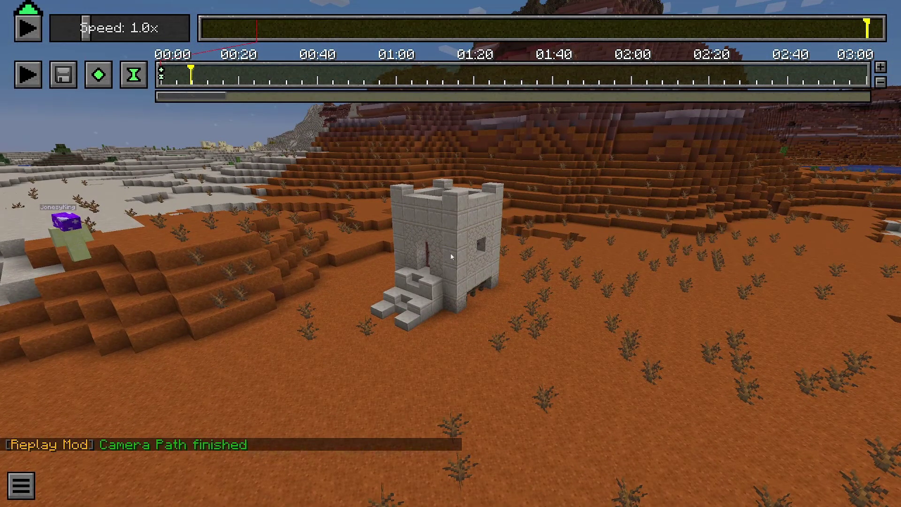
click(133, 74)
click(98, 74)
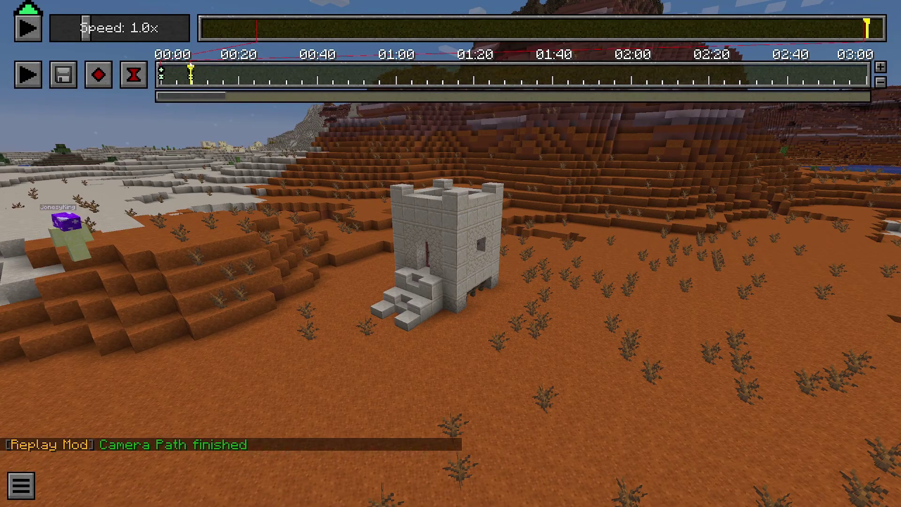
drag(208, 69, 328, 90)
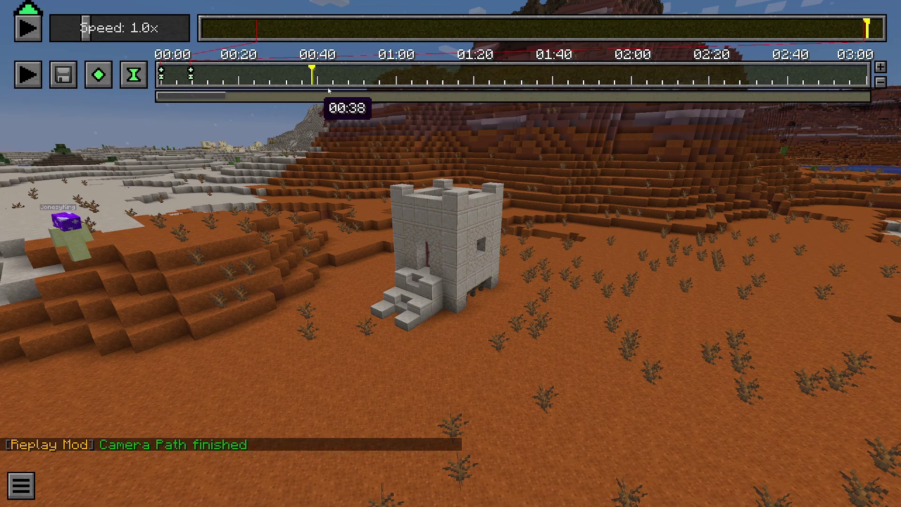
drag(188, 73, 243, 73)
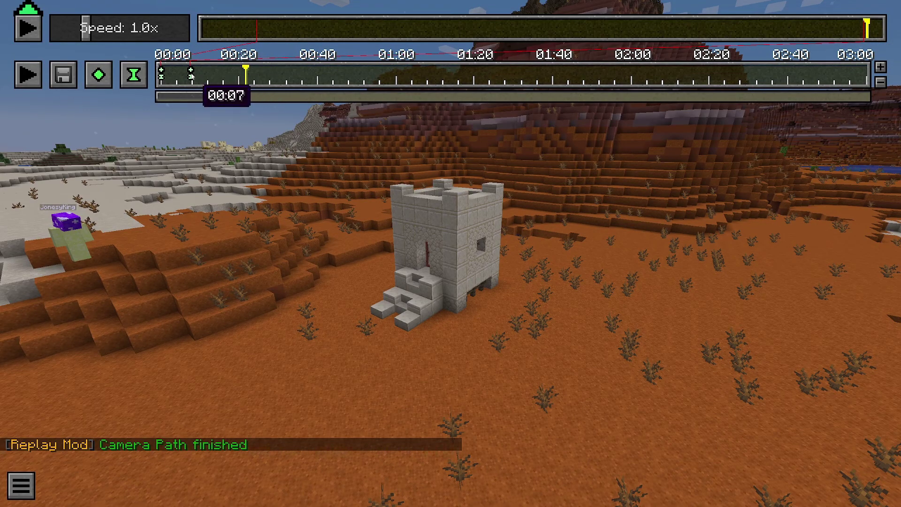
Step: Name the render output 'Tutorial Sandstone House.mp4' at 1920×1080, 60 fps
click(67, 71)
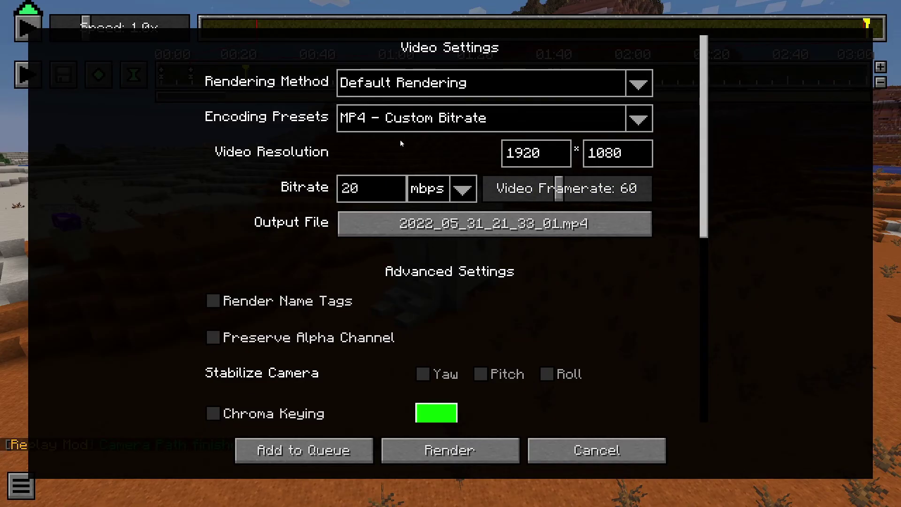
scroll(337, 352, down, 3)
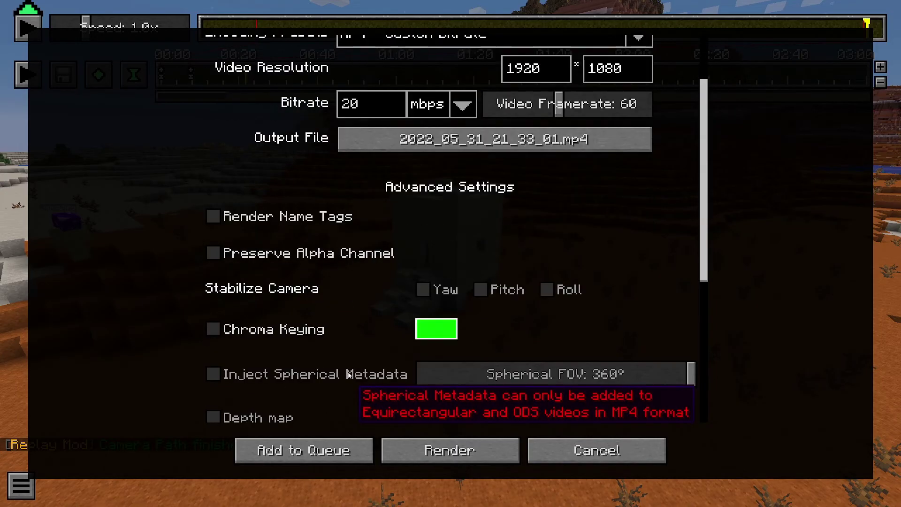
scroll(355, 353, down, 3)
scroll(766, 317, up, 2)
scroll(767, 321, down, 6)
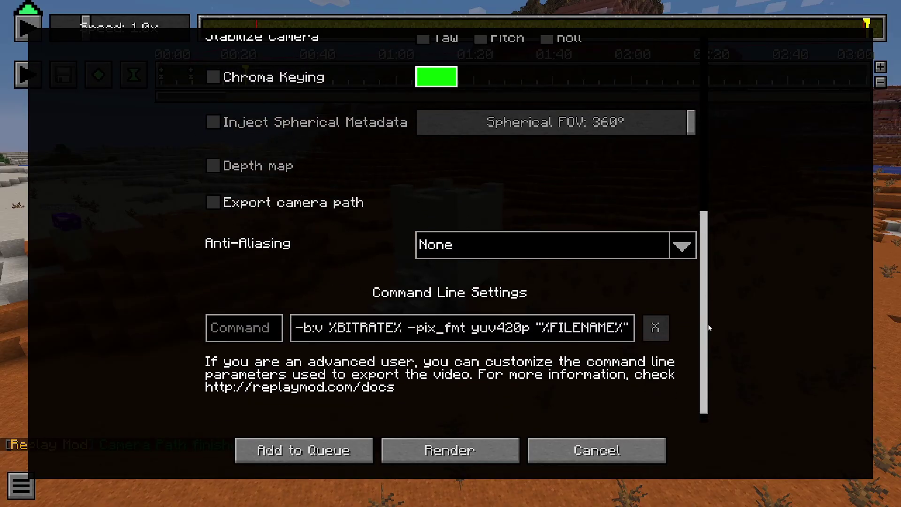
drag(709, 327, 711, 133)
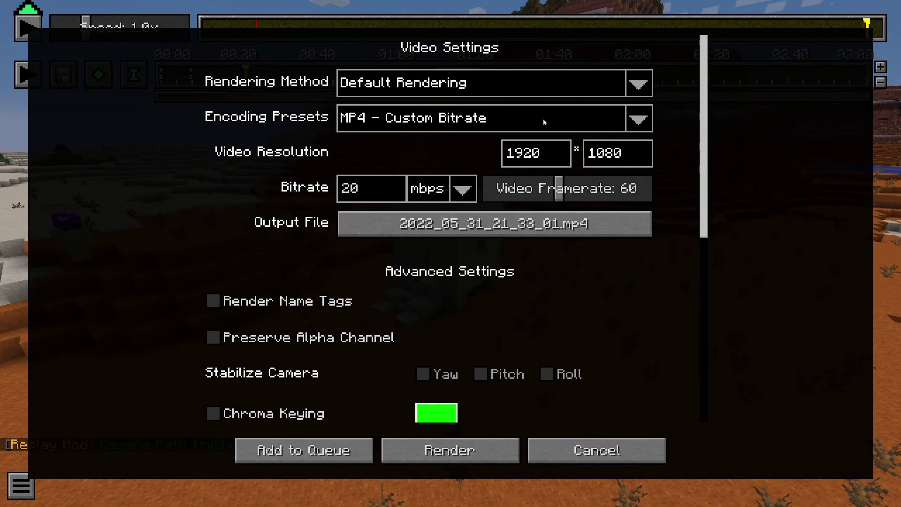
click(519, 235)
click(536, 380)
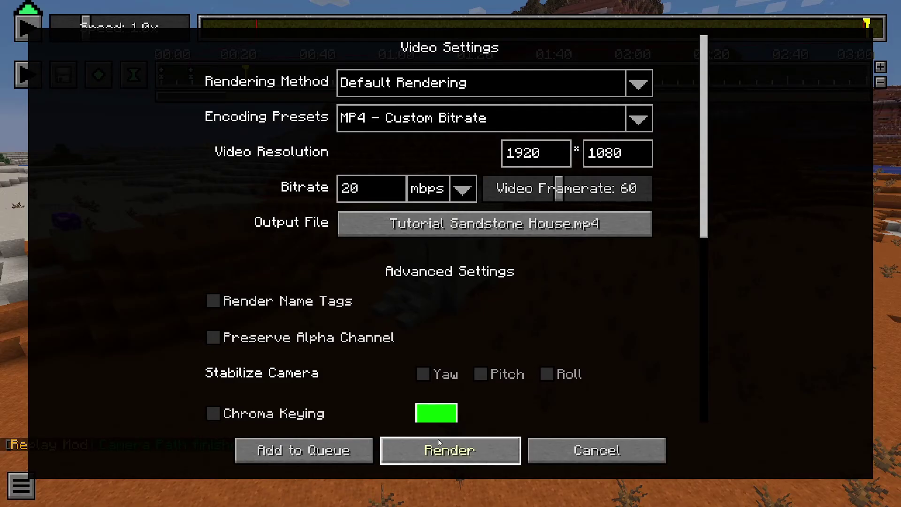
Step: Render the keyframed camera path to MP4 with Show Preview enabled, waiting until it completes
click(450, 451)
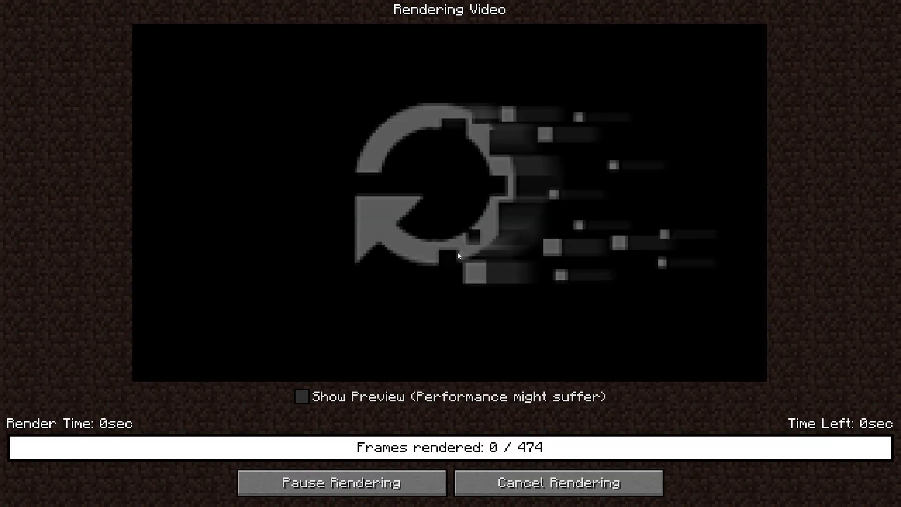
click(303, 397)
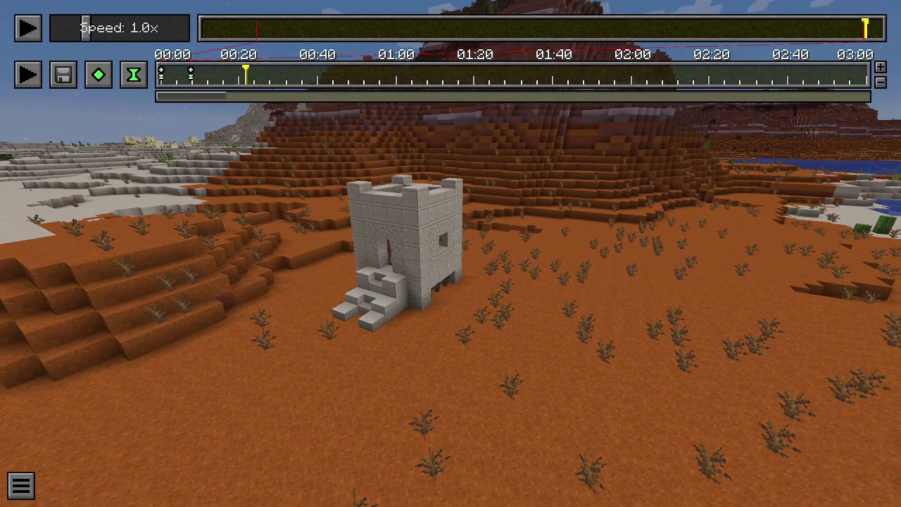
Step: Enable a shader pack under Options > Video Settings > Shaders for warm sunset lighting
key(Escape)
click(411, 253)
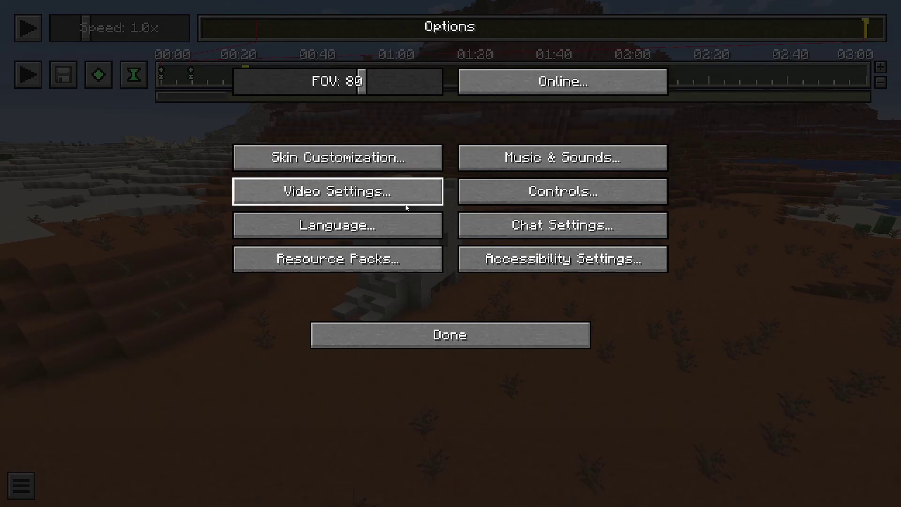
click(413, 191)
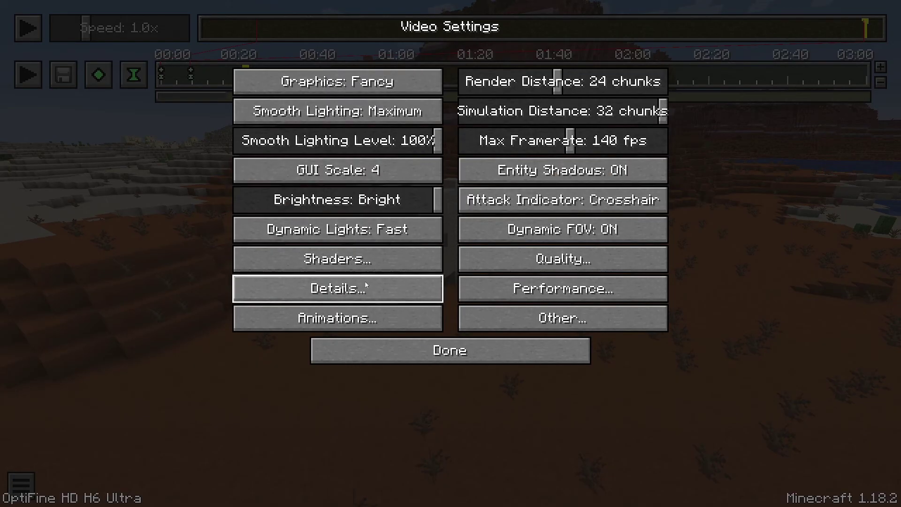
click(352, 259)
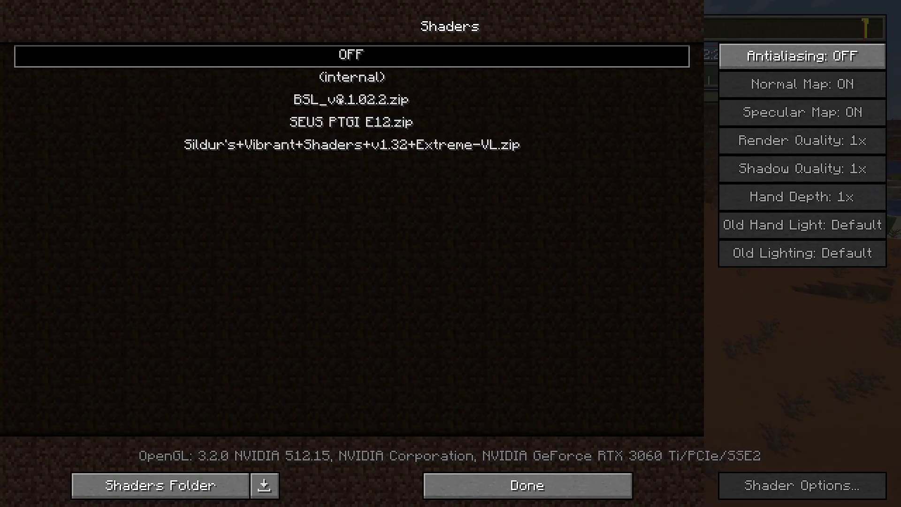
click(414, 121)
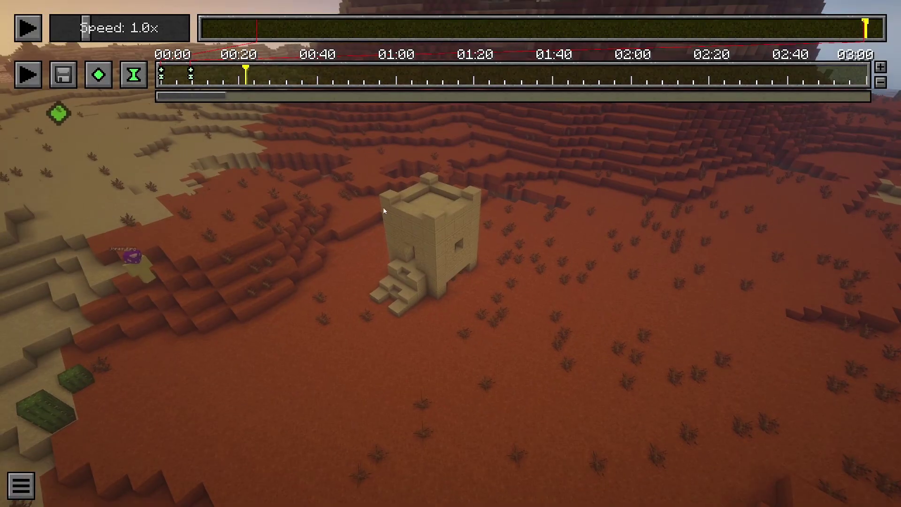
Step: Set the output file to 'Tutorial Sandstone House With Shaders' and start rendering the shaded video
click(57, 80)
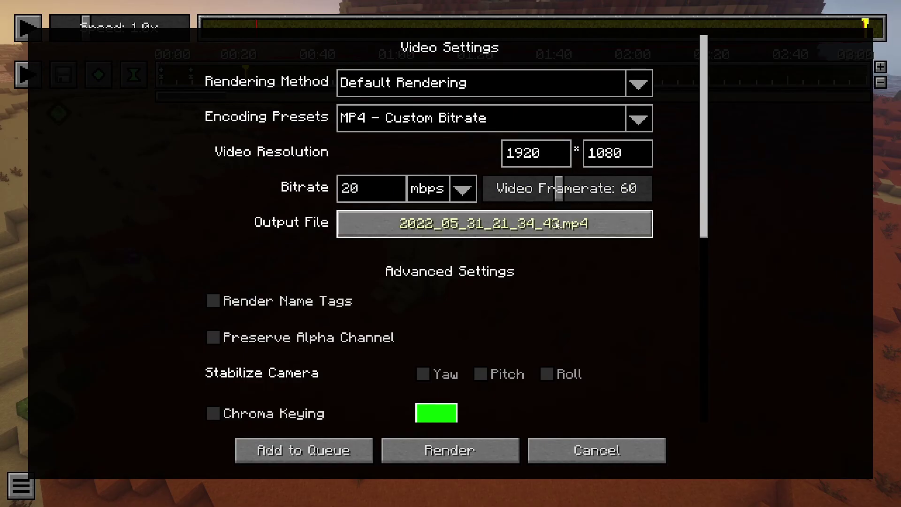
click(517, 222)
text(Tutorial Sandstone House With Shaders)
click(545, 382)
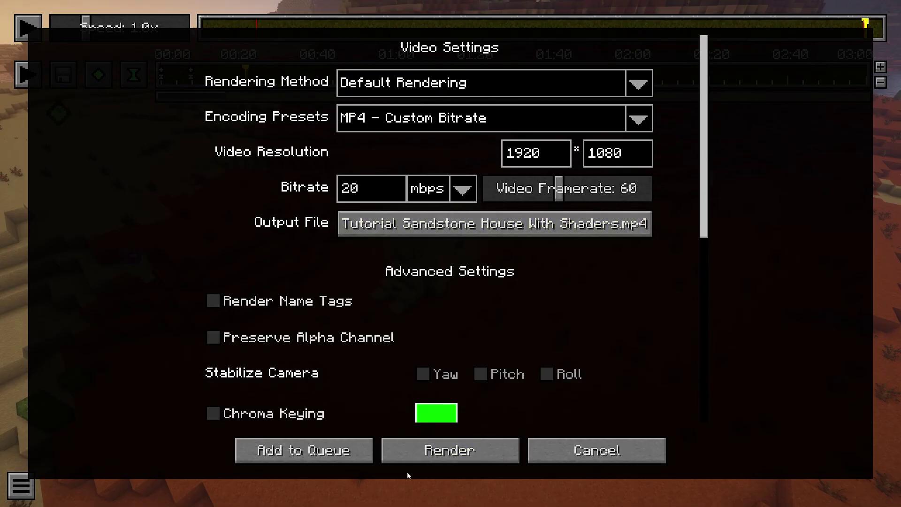
click(427, 451)
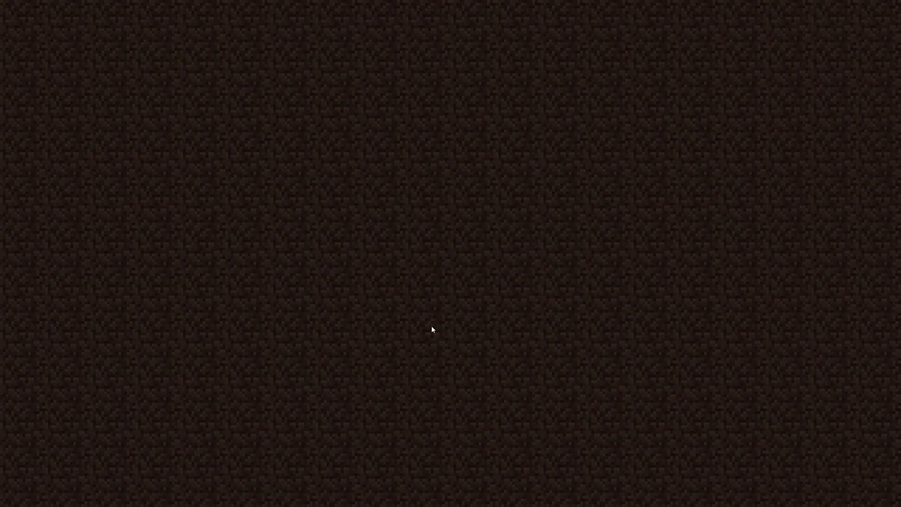